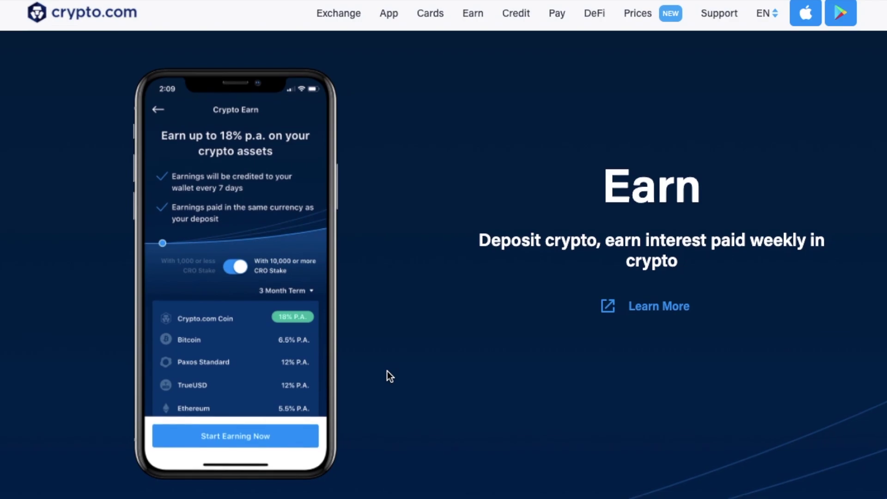
- Scroll past the Earn and Credit sections and open The Syndicate page
{"action": "scroll", "coordinate": [387, 371], "scroll_direction": "down", "scroll_amount": 10}
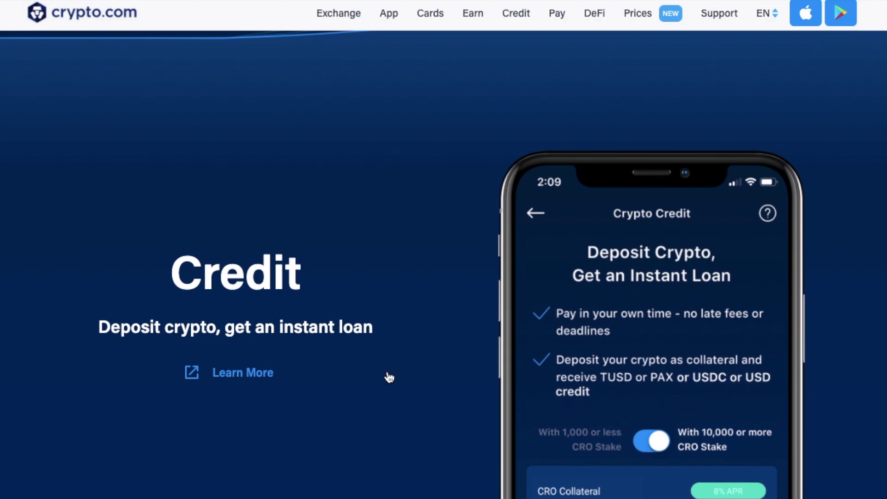
{"action": "scroll", "coordinate": [389, 377], "scroll_direction": "down", "scroll_amount": 10}
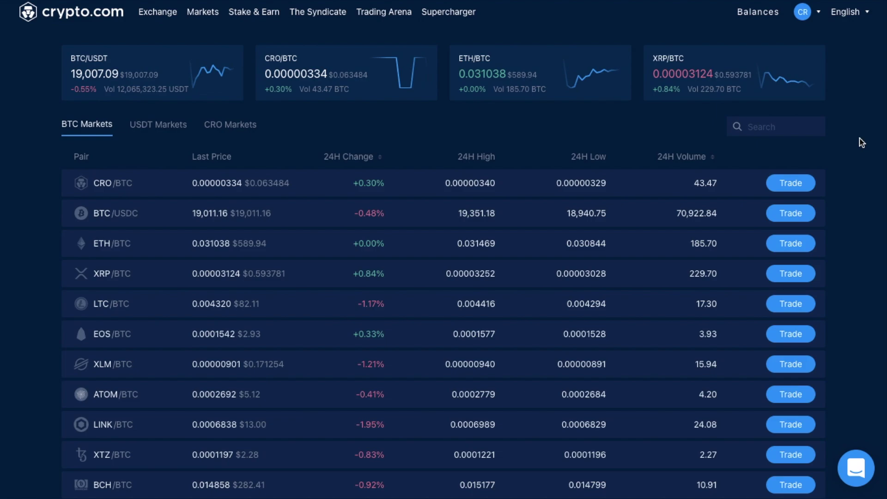
{"action": "left_click", "coordinate": [318, 12]}
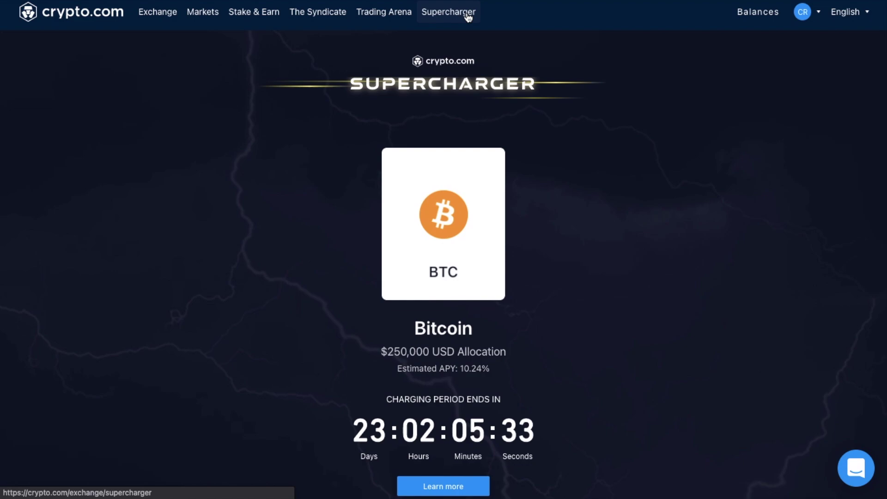
- Go to the Trading Arena page from the top navigation
{"action": "left_click", "coordinate": [398, 17]}
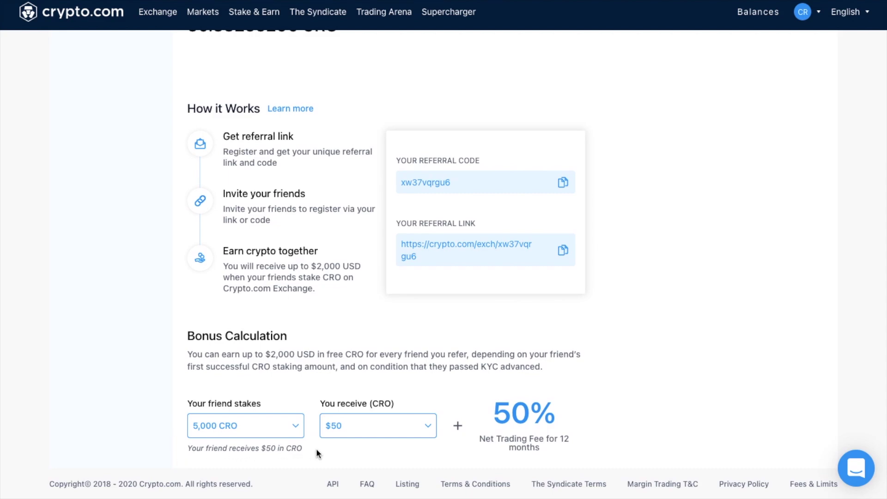
- Set the referral calculator's 'Your friend stakes' amount to 1,000 CRO
{"action": "left_click", "coordinate": [297, 427]}
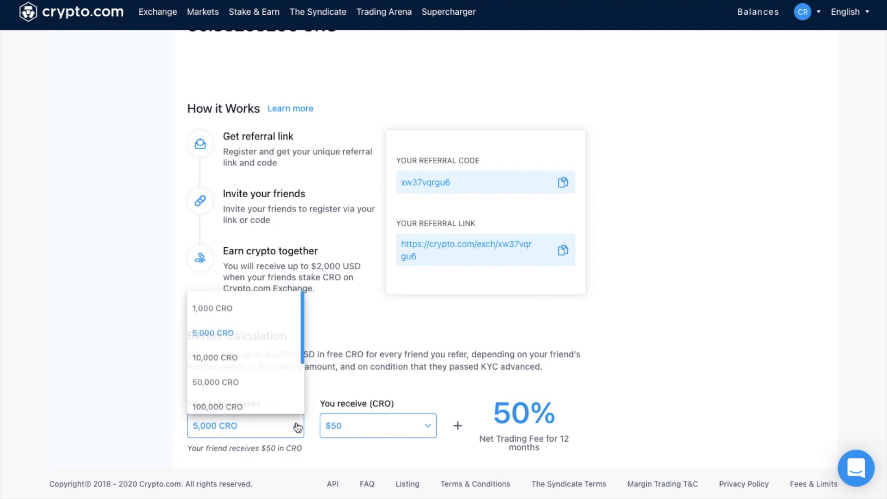
{"action": "left_click", "coordinate": [252, 307]}
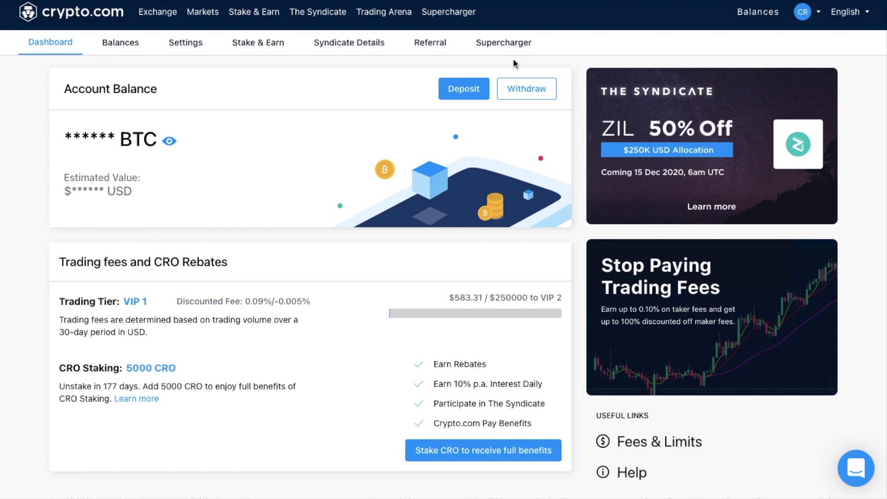
- Go to the Exchange markets overview
{"action": "left_click", "coordinate": [202, 11]}
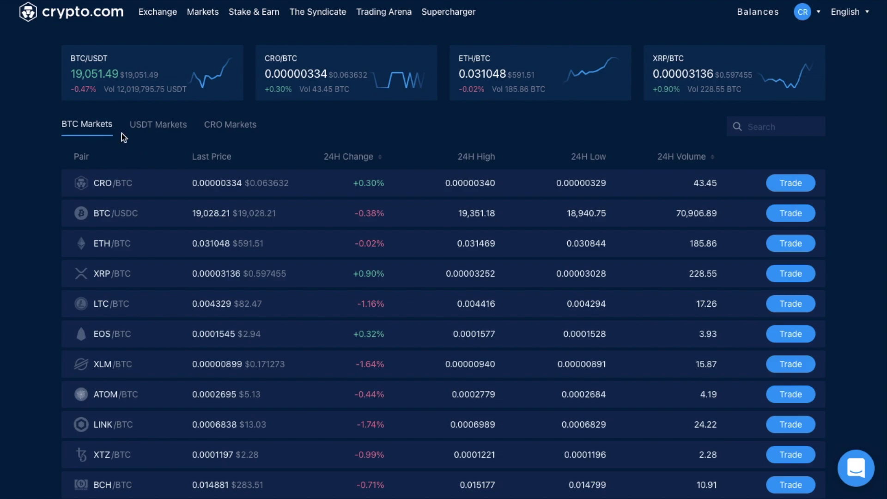
- Switch the markets table from USDT pairs to CRO pairs
{"action": "left_click", "coordinate": [164, 133]}
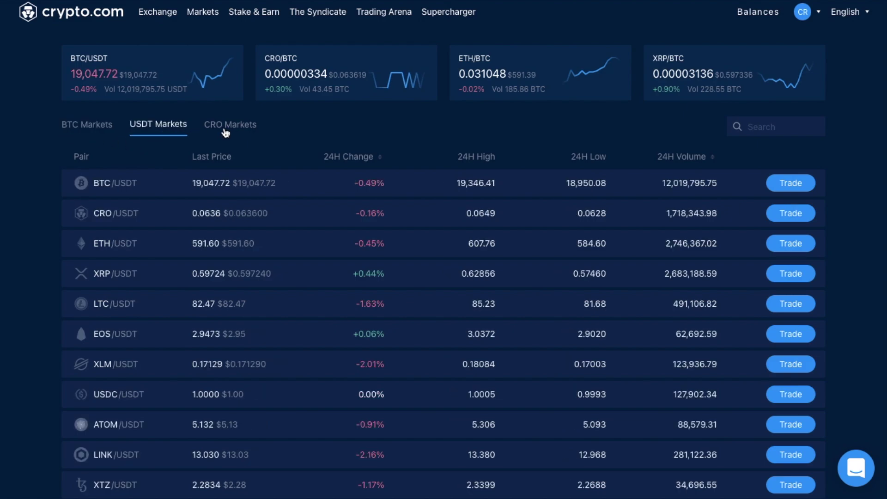
{"action": "left_click", "coordinate": [226, 133]}
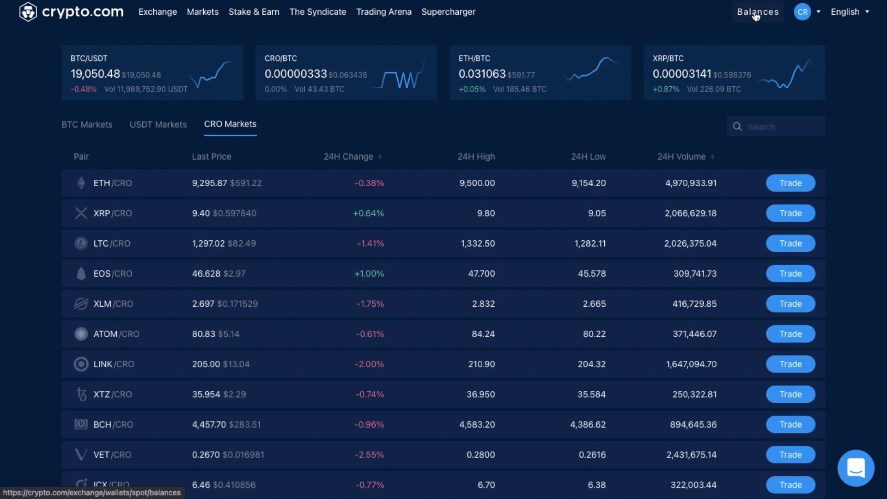
- Show the spot wallet with small balances hidden and bring up the ETH deposit details
{"action": "left_click", "coordinate": [756, 14]}
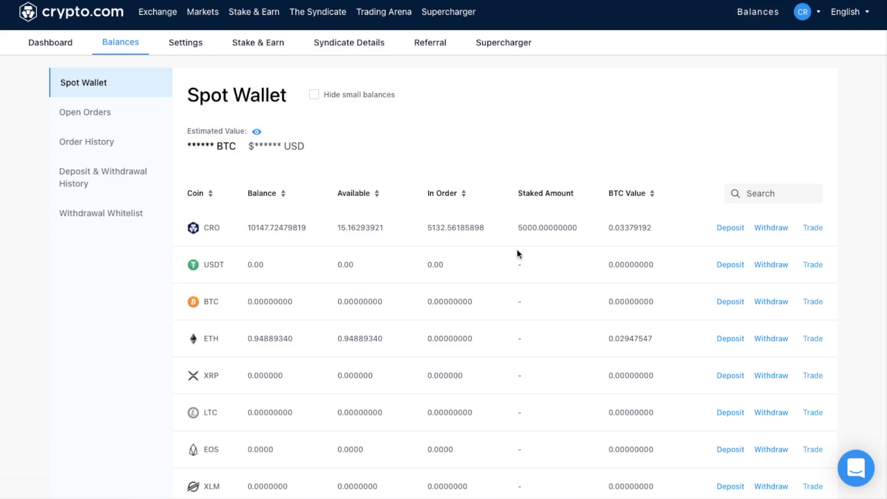
{"action": "scroll", "coordinate": [518, 252], "scroll_direction": "down", "scroll_amount": 2}
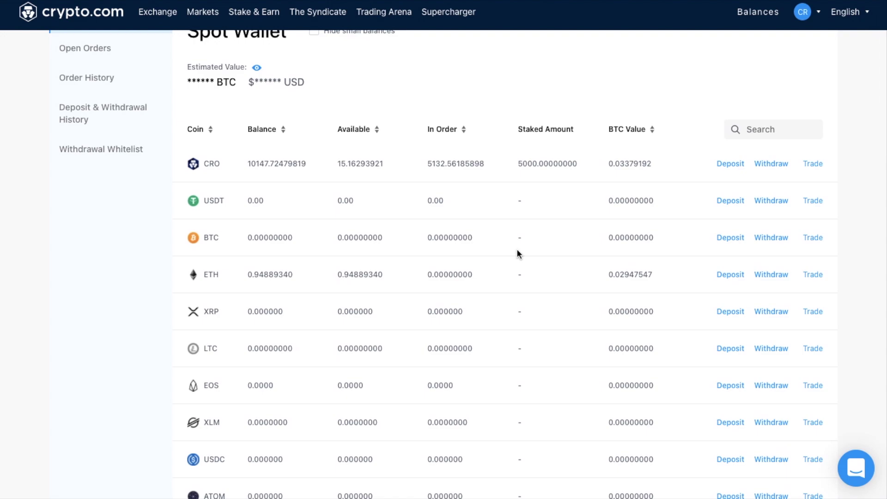
{"action": "scroll", "coordinate": [516, 249], "scroll_direction": "up", "scroll_amount": 2}
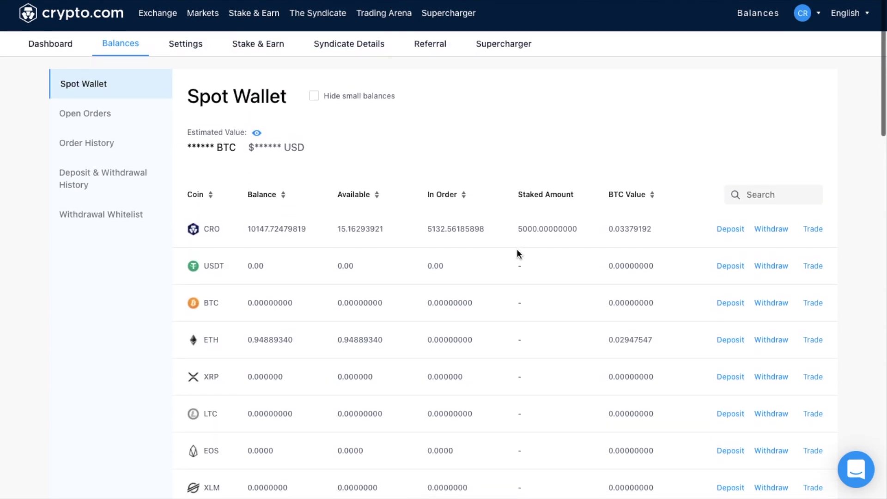
{"action": "left_click", "coordinate": [314, 96]}
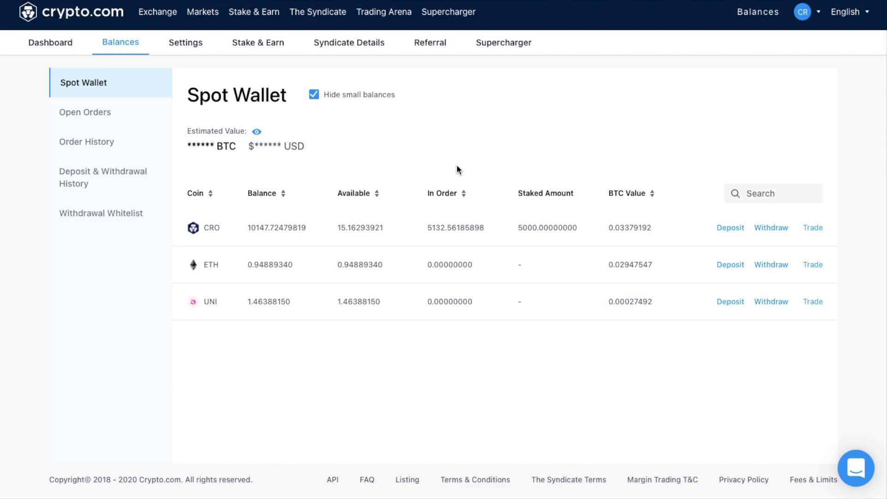
{"action": "left_click", "coordinate": [730, 266]}
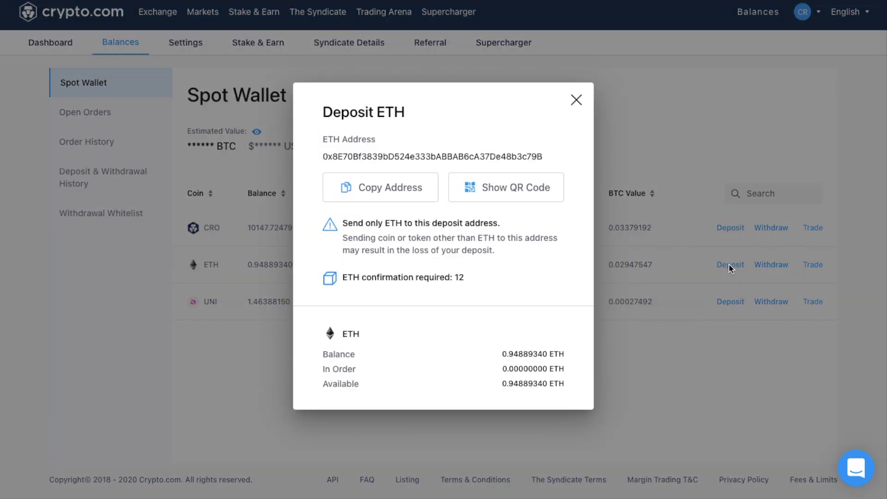
- Copy the ETH deposit address, then close the Deposit ETH dialog
{"action": "left_click", "coordinate": [416, 190]}
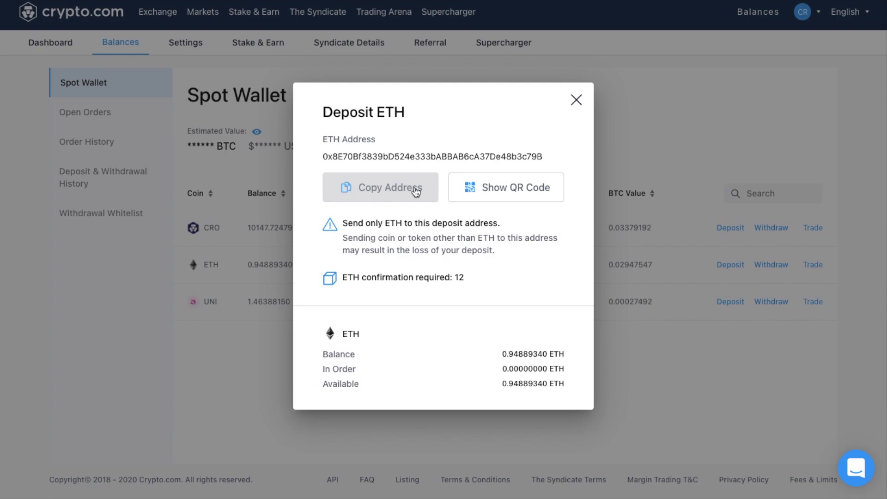
{"action": "left_click", "coordinate": [416, 192]}
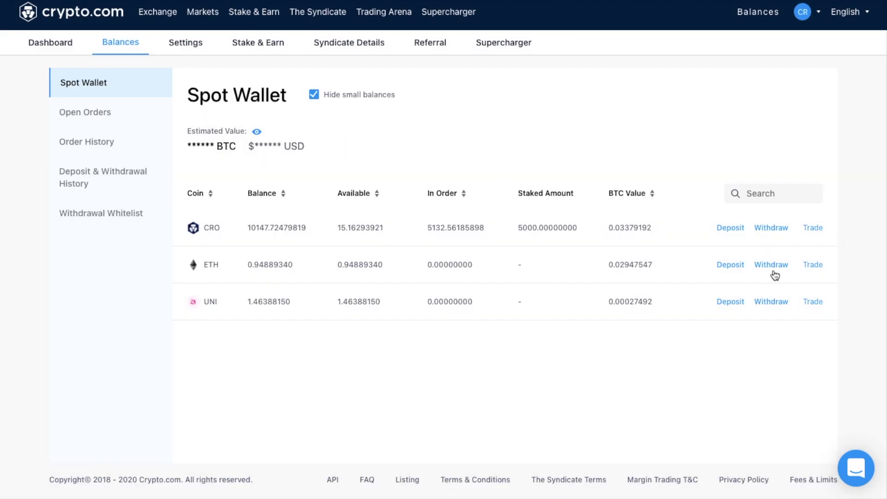
- Search the CRO markets for 'eth' and go to the ETH/CRO trading page
{"action": "mouse_move", "coordinate": [817, 268]}
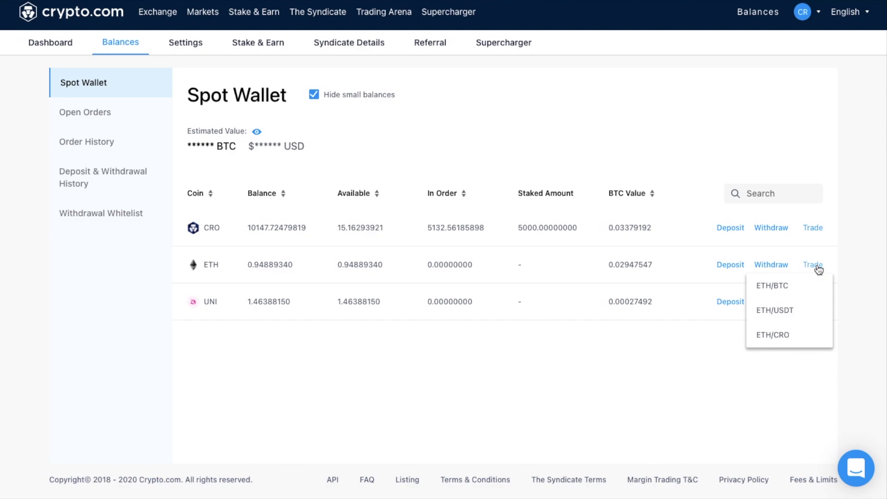
{"action": "left_click", "coordinate": [208, 17]}
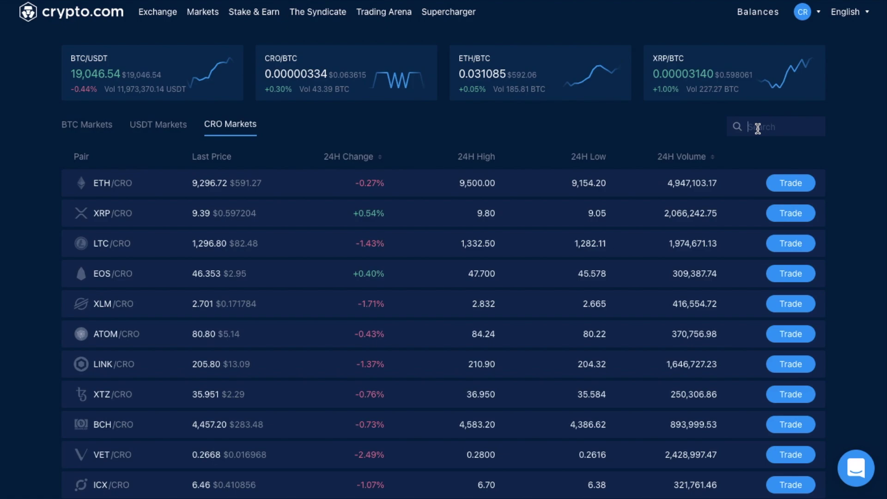
{"action": "type", "text": "eth"}
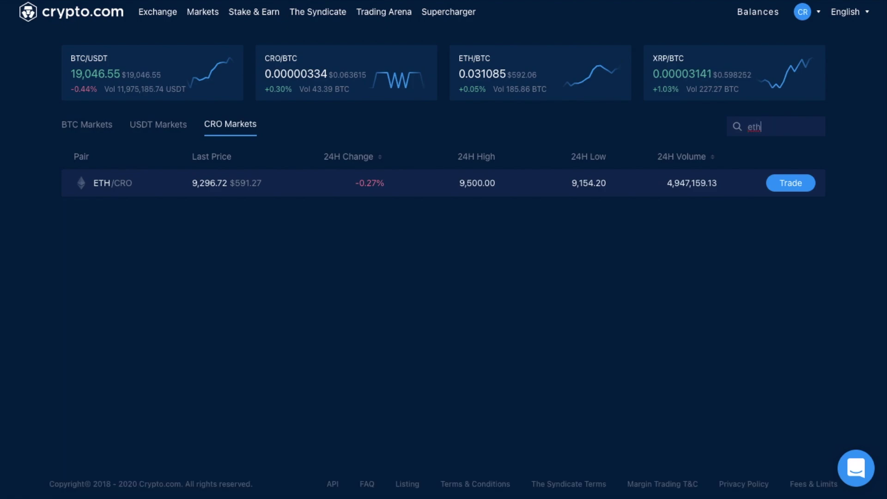
{"action": "left_click", "coordinate": [789, 185]}
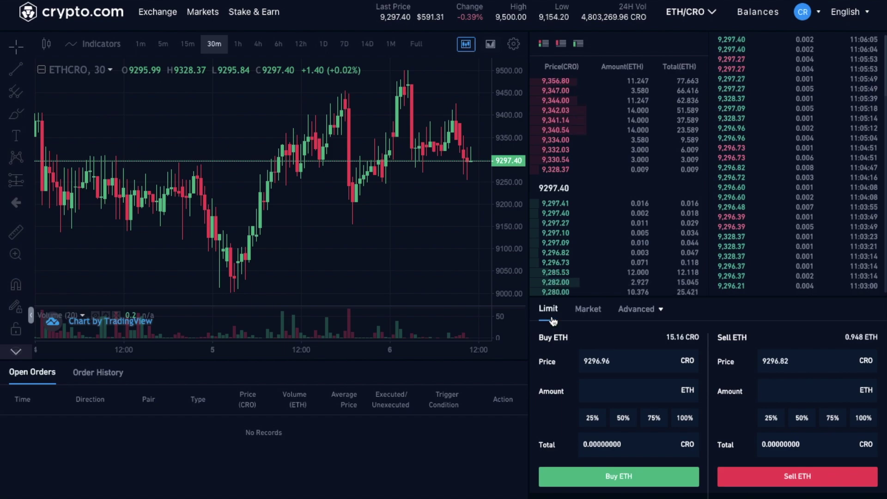
- Switch the order forms to Market and expand the Advanced stop order types
{"action": "left_click", "coordinate": [589, 317]}
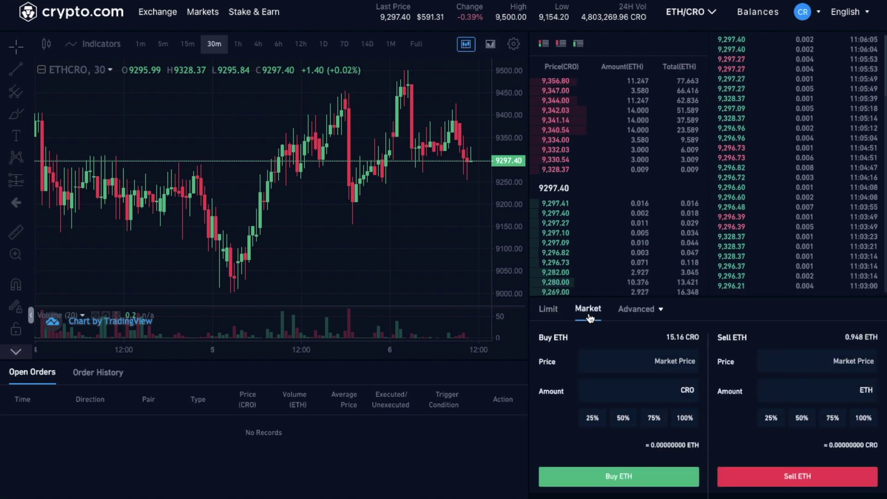
{"action": "left_click", "coordinate": [636, 309]}
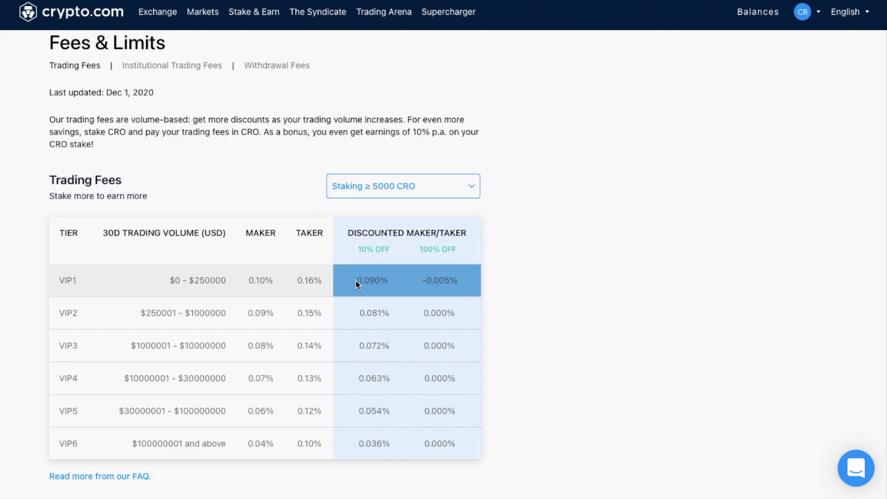
- Choose Staking ≥ 10000 CRO in the fee table's staking dropdown
{"action": "left_click", "coordinate": [474, 187]}
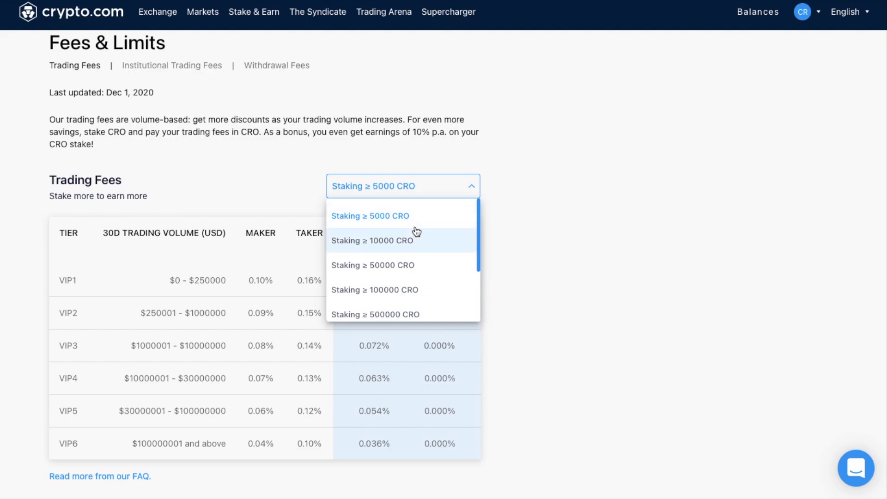
{"action": "left_click", "coordinate": [409, 242]}
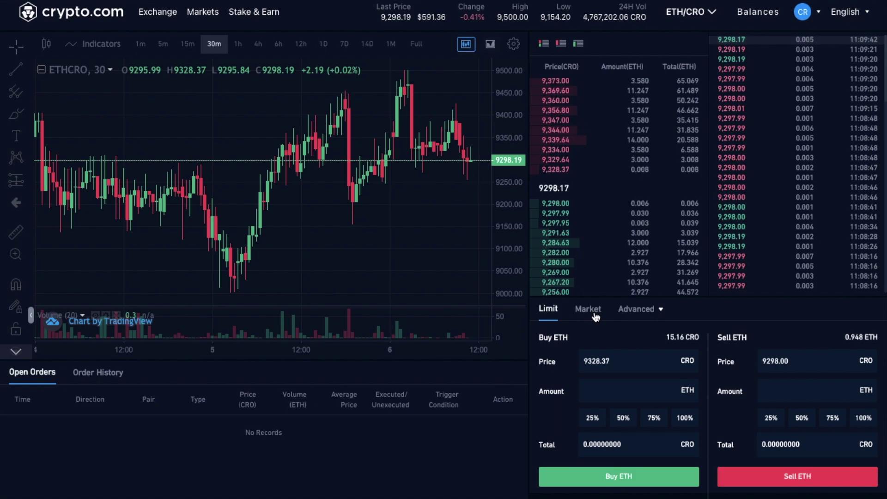
- Set up a market sell of 0.08 ETH for CRO on the Market tab
{"action": "left_click", "coordinate": [588, 309]}
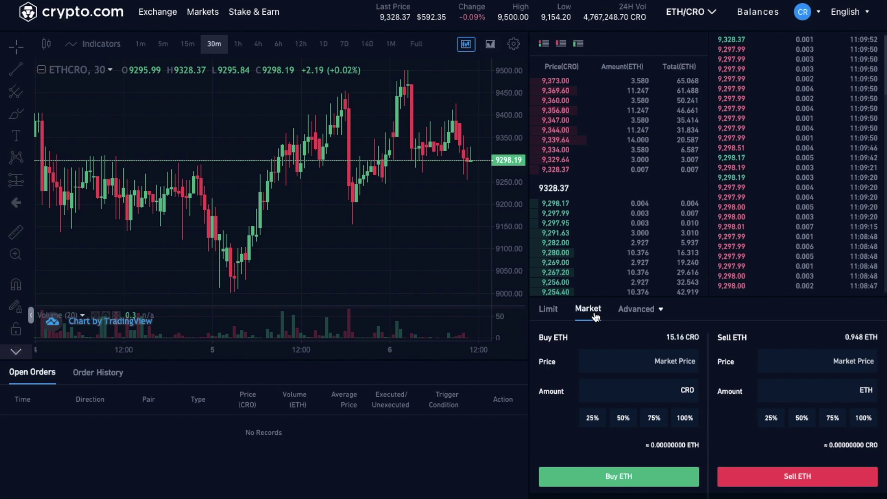
{"action": "left_click", "coordinate": [857, 391]}
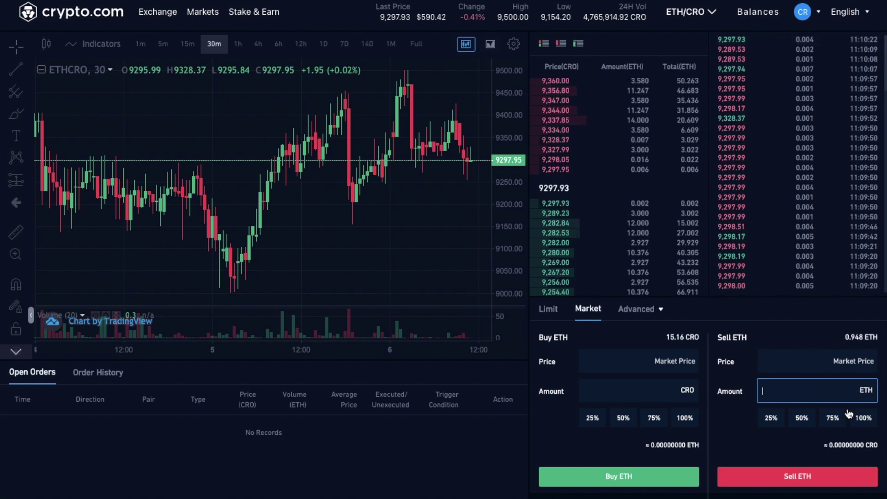
{"action": "left_click", "coordinate": [833, 418]}
{"action": "left_click", "coordinate": [862, 418]}
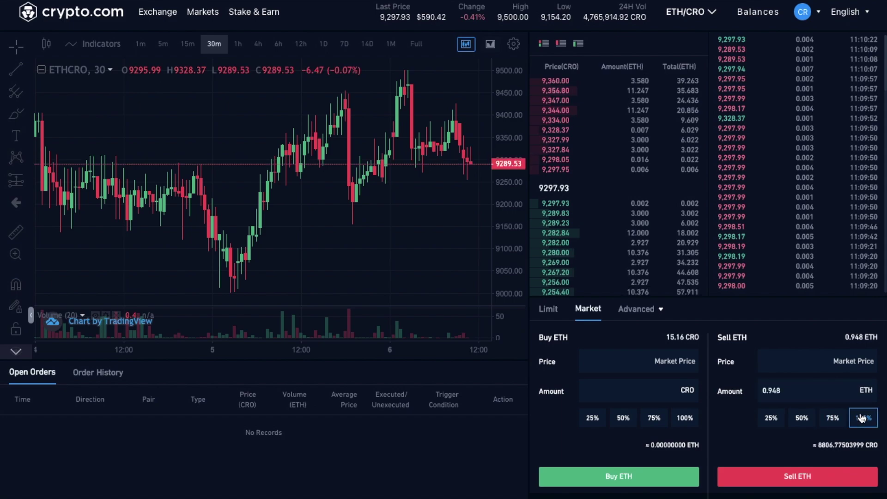
{"action": "double_click", "coordinate": [770, 391]}
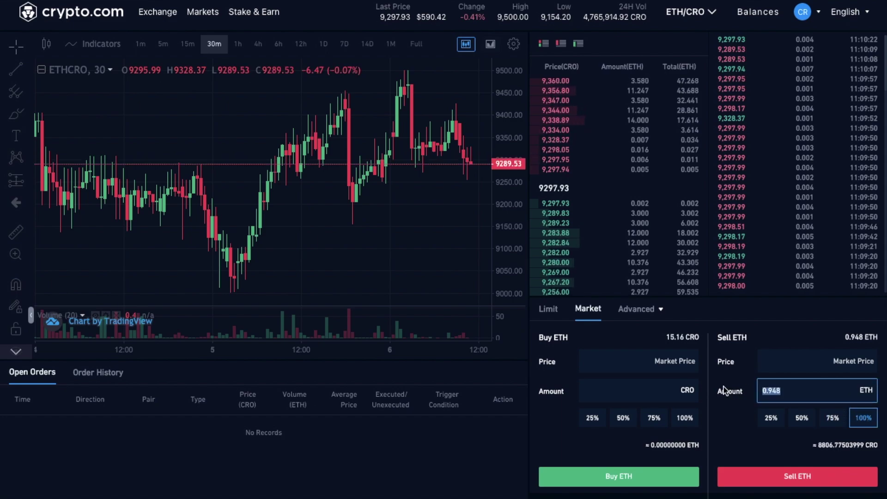
{"action": "type", "text": "0.08"}
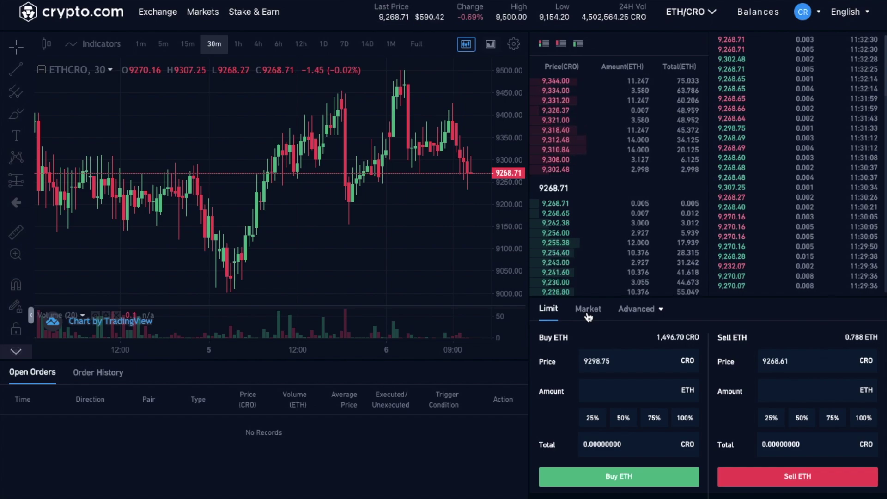
- Place a limit sell of 0.08 ETH at a price of 9988.28 CRO
{"action": "left_click", "coordinate": [808, 357]}
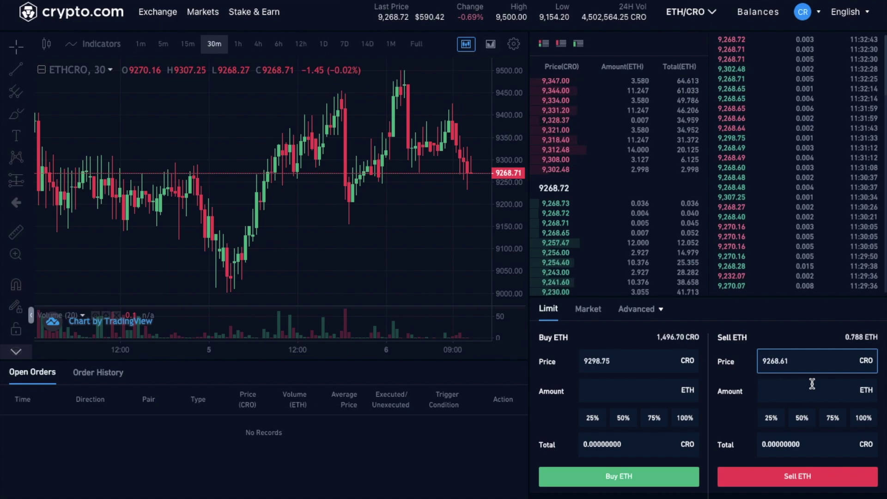
{"action": "key", "text": "BackSpace"}
{"action": "key", "text": "BackSpace"}
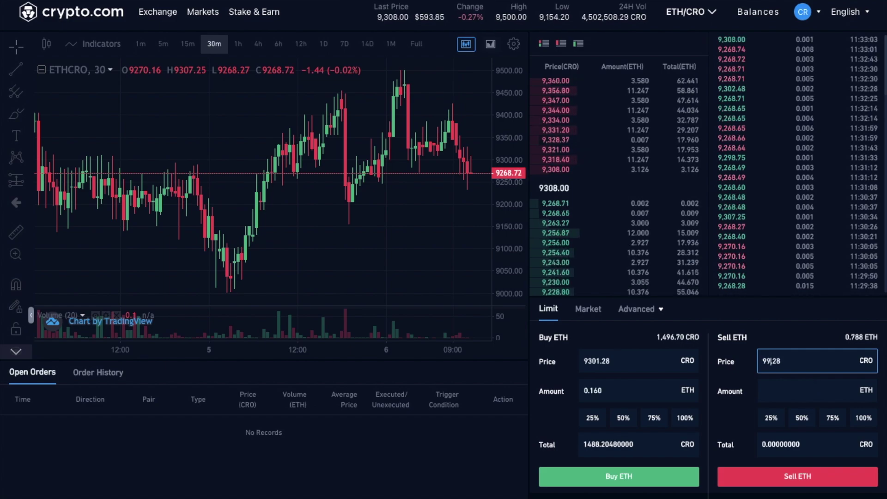
{"action": "type", "text": "88."}
{"action": "left_click", "coordinate": [781, 391]}
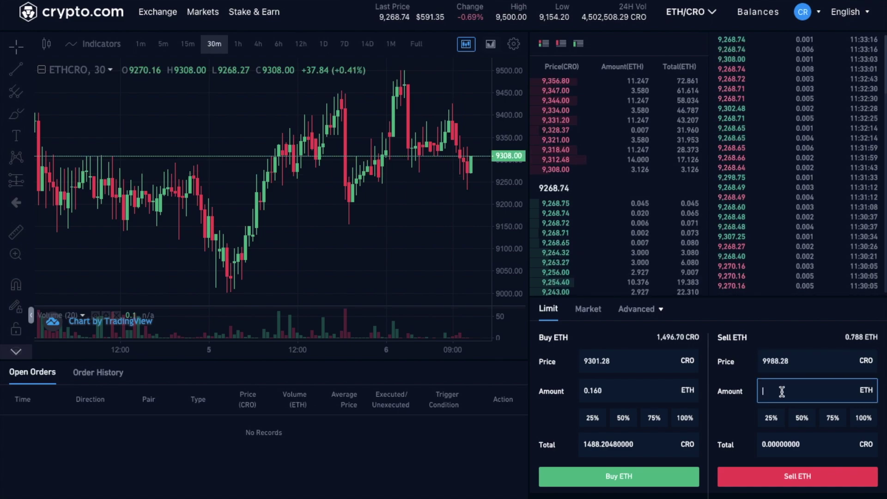
{"action": "type", "text": "0"}
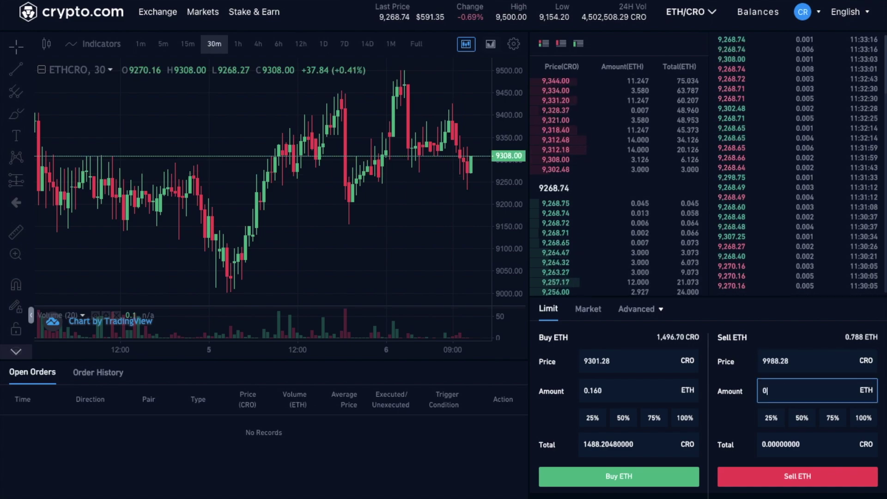
{"action": "type", "text": ".08"}
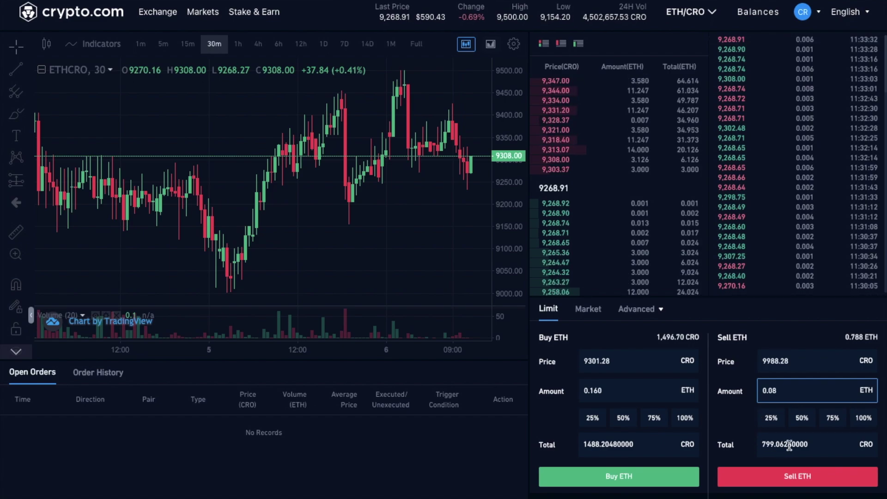
{"action": "left_click", "coordinate": [808, 478]}
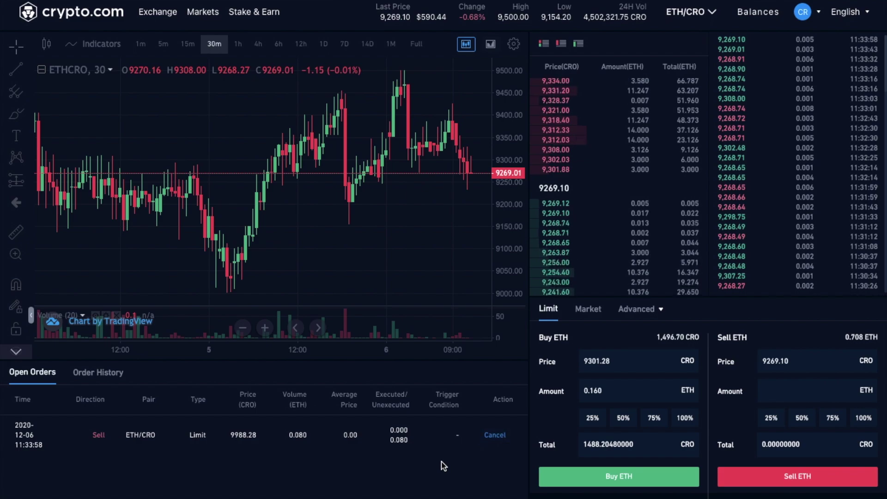
- Cancel the open 0.08 ETH sell order and view it as Canceled in Order History
{"action": "left_click", "coordinate": [499, 435]}
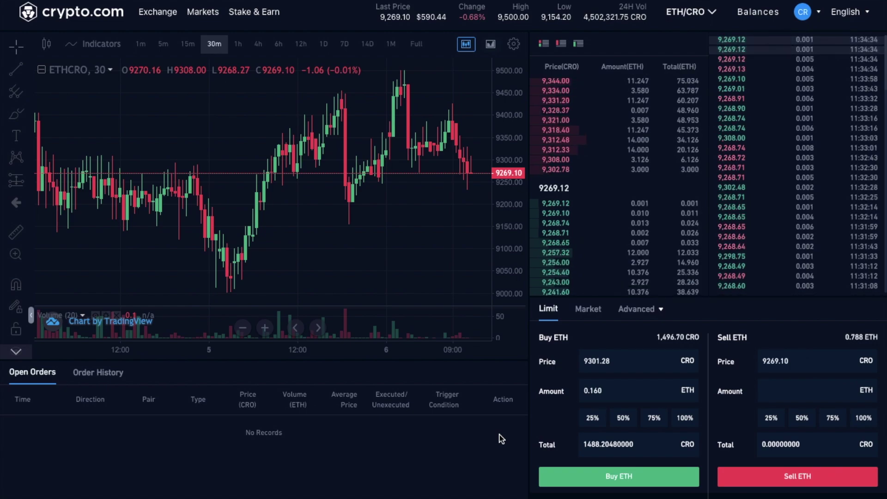
{"action": "left_click", "coordinate": [661, 311]}
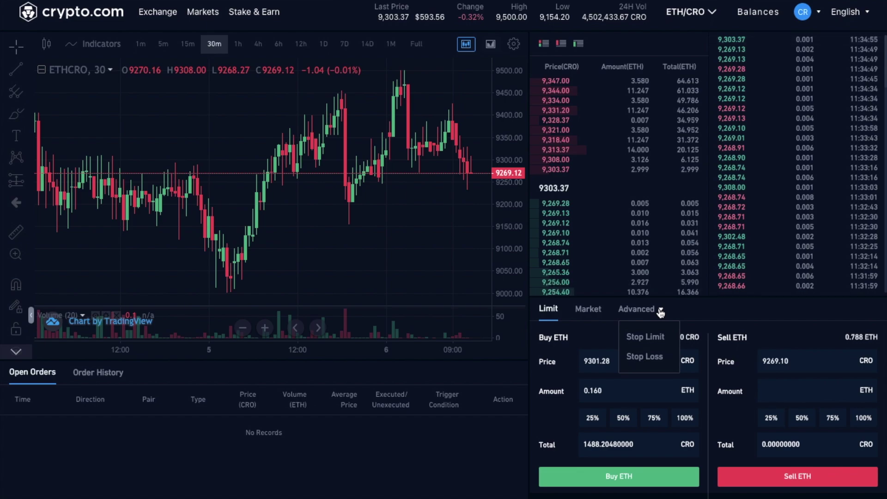
{"action": "left_click", "coordinate": [113, 372]}
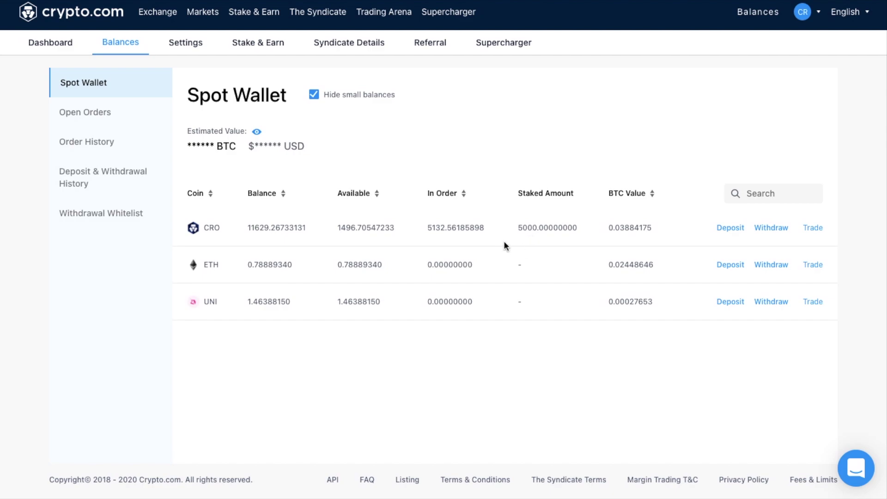
- Start a CRO withdrawal and copy the app's CRO receiving address to the clipboard
{"action": "left_click", "coordinate": [781, 228]}
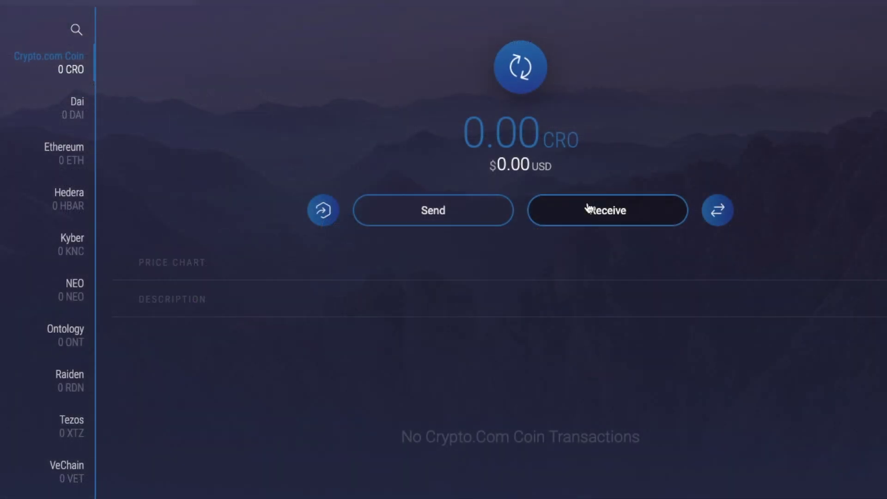
{"action": "left_click", "coordinate": [588, 208]}
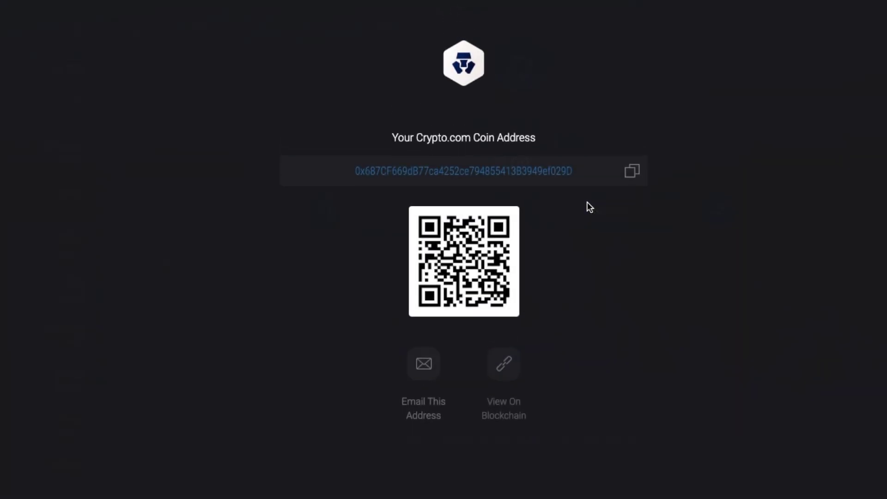
{"action": "left_click", "coordinate": [633, 168]}
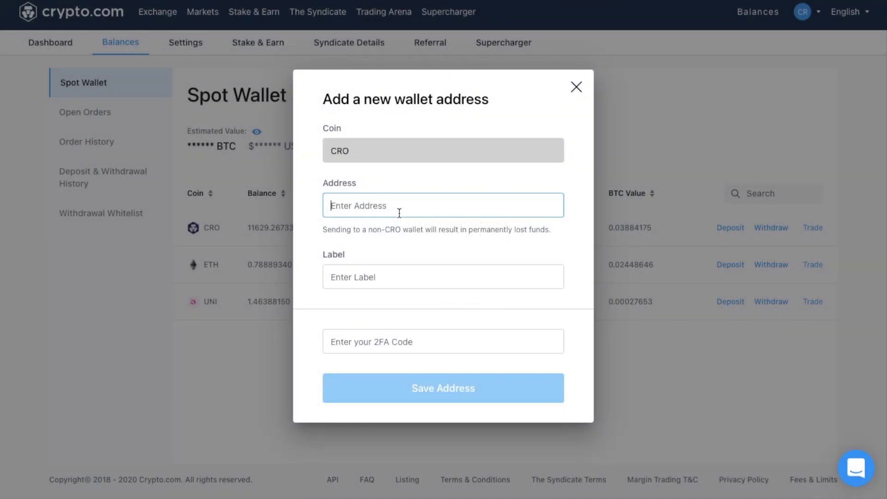
- Paste the copied CRO receiving address into the new wallet address dialog
{"action": "key", "text": "ctrl+v"}
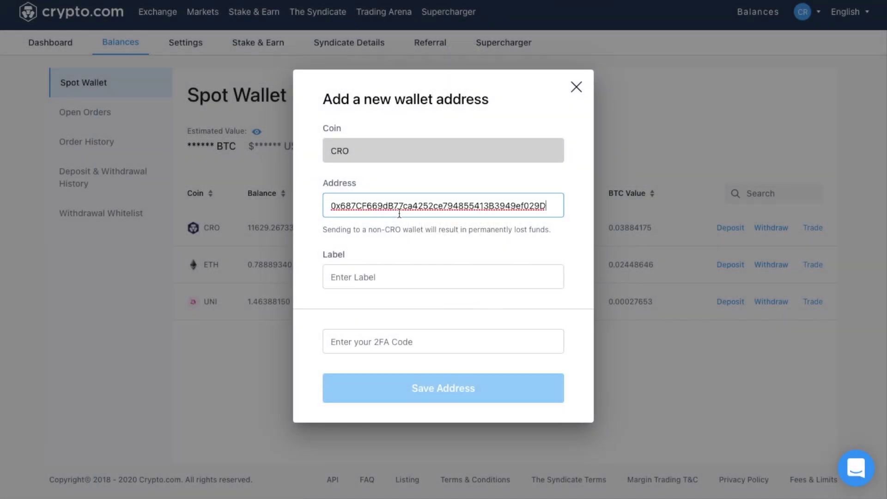
{"action": "left_click", "coordinate": [383, 275]}
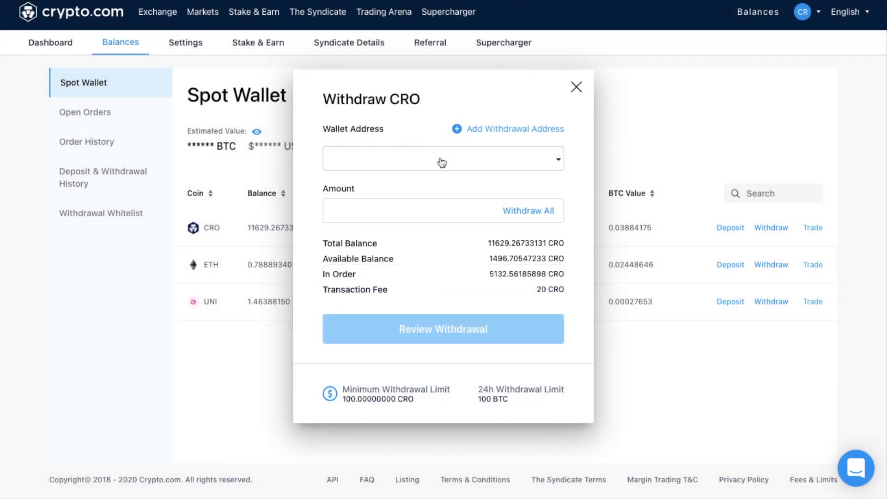
- Choose the saved wallet address and enter 200 CRO as the withdrawal amount
{"action": "left_click", "coordinate": [442, 162]}
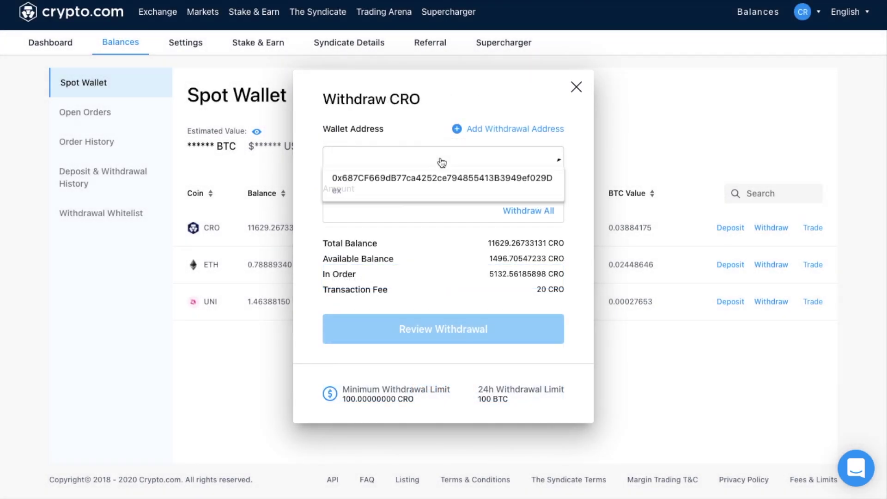
{"action": "left_click", "coordinate": [420, 190]}
{"action": "left_click", "coordinate": [416, 210]}
{"action": "type", "text": "200"}
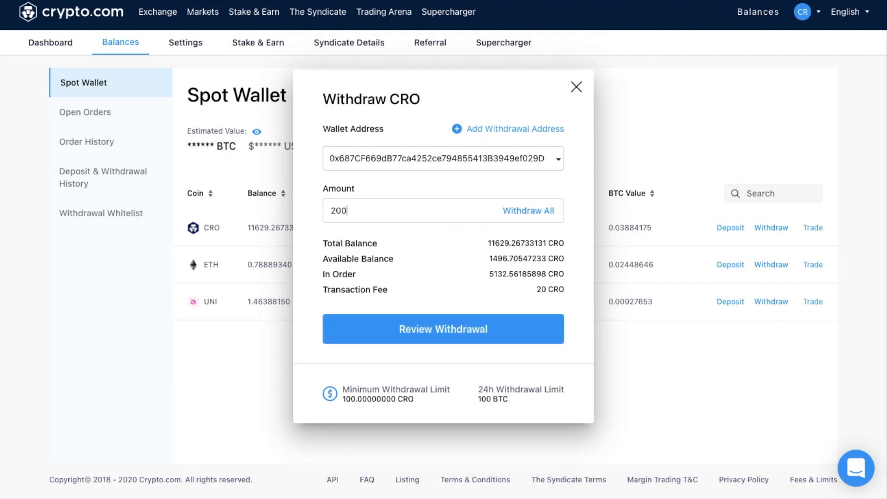